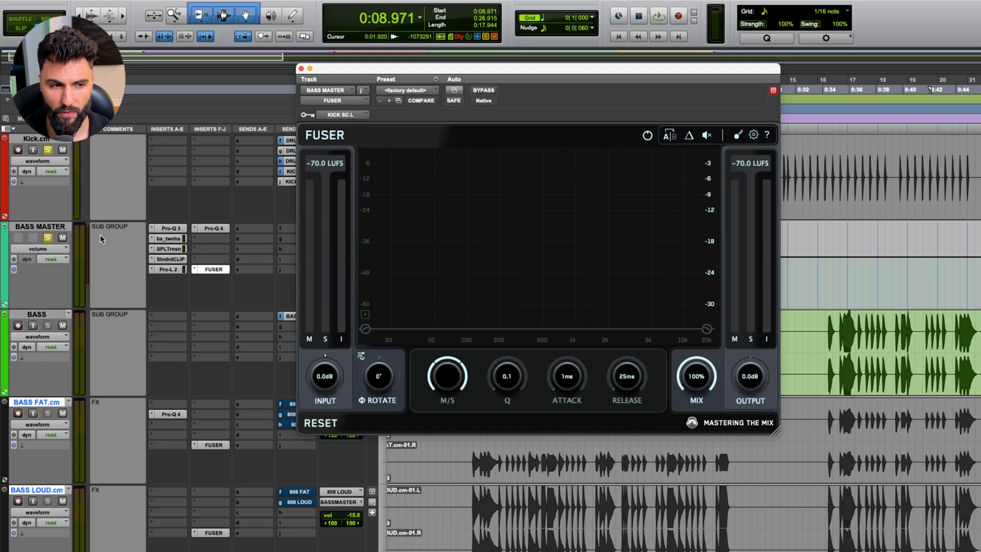
- Select the BASS MASTER track and review the key input bus options of its FUSER plug-in, leaving KICK SC.L selected
click(213, 269)
click(48, 229)
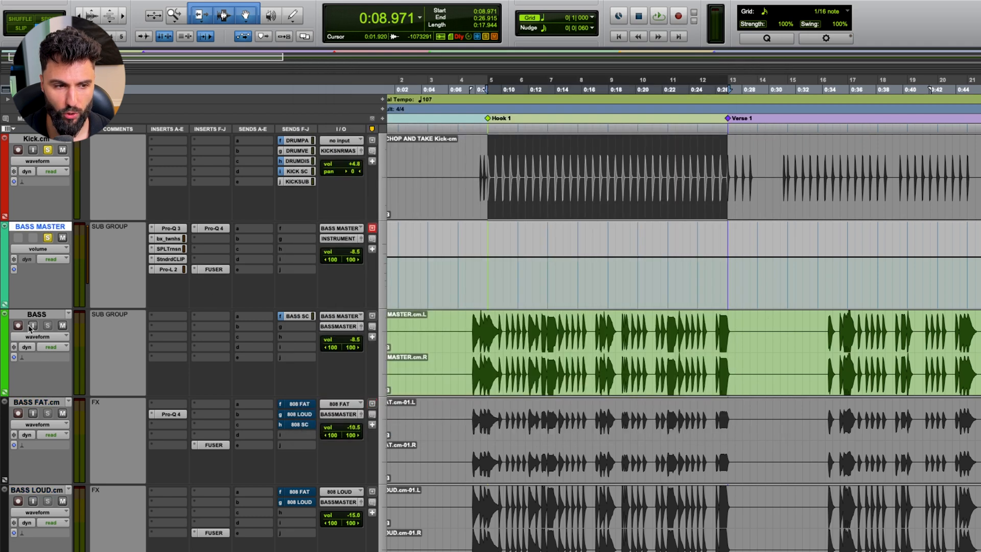
click(214, 269)
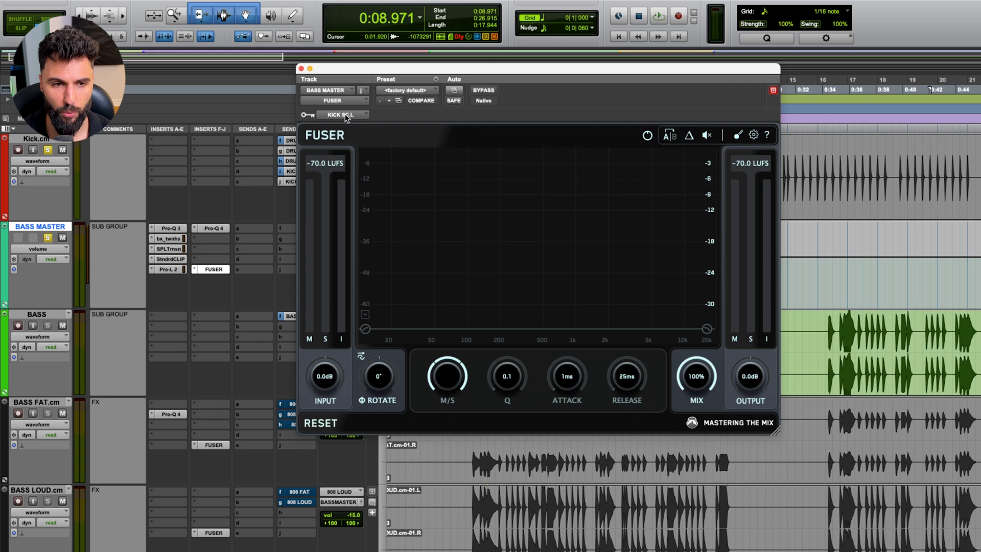
click(345, 117)
mouse_move(467, 118)
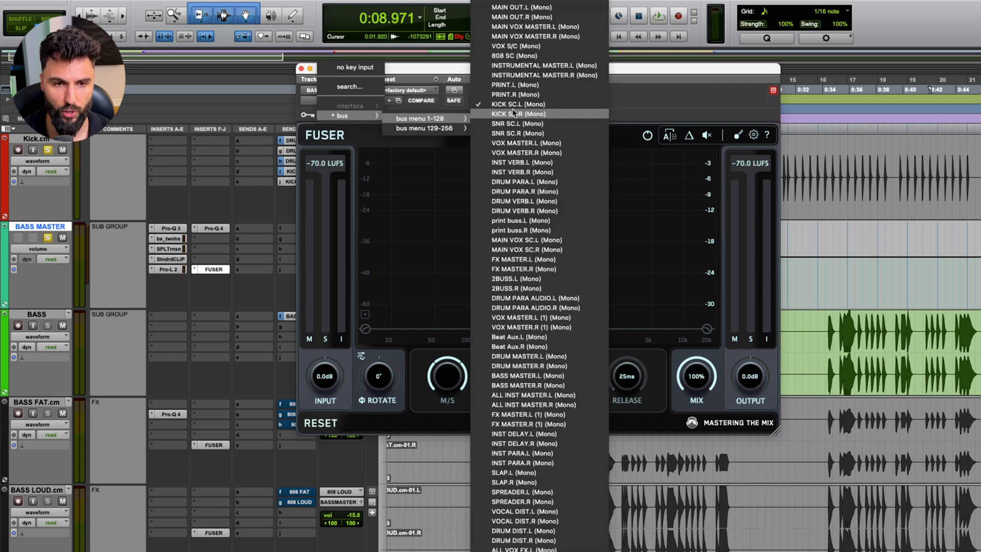
click(654, 103)
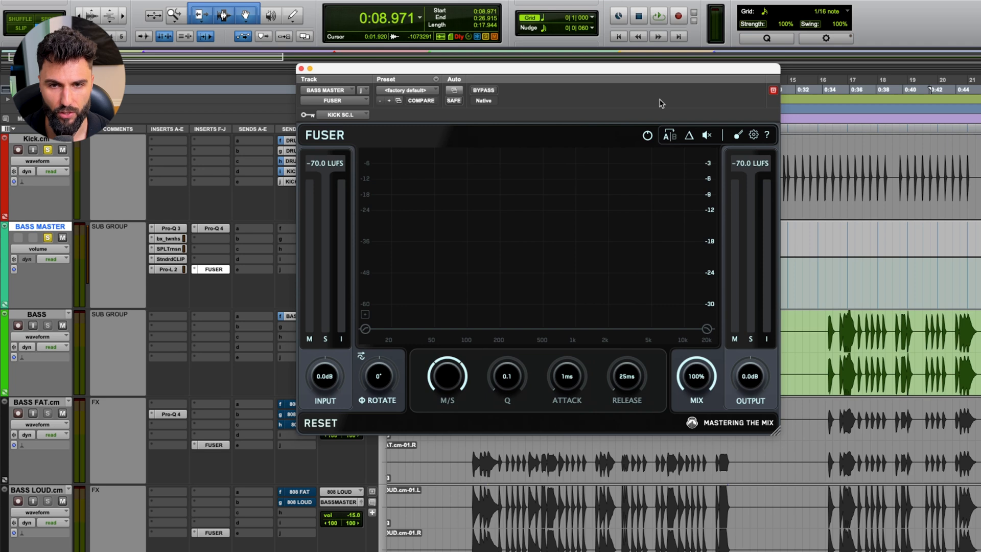
- Play the Hook 1 section and have FUSER resolve the frequency conflicts between the bass and the kick
key(space)
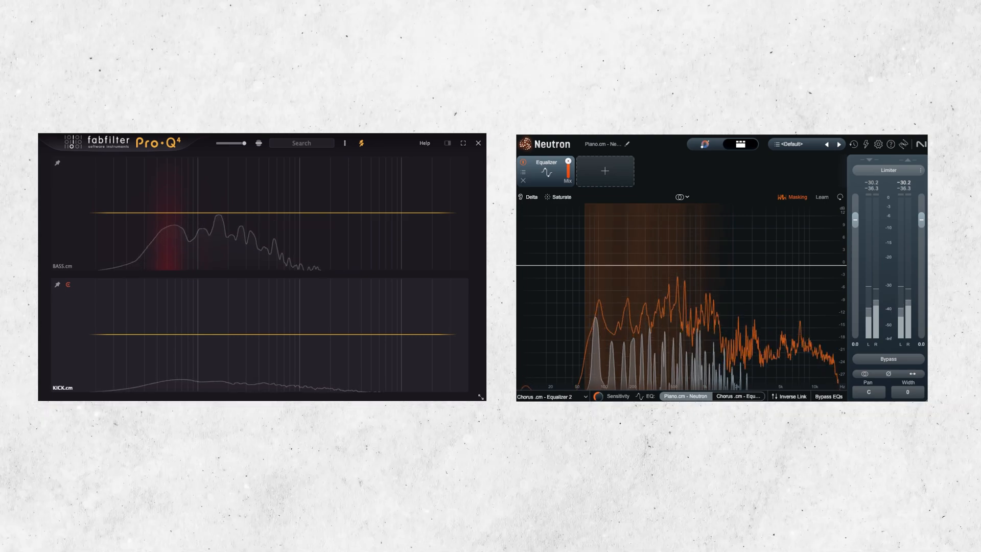
click(166, 213)
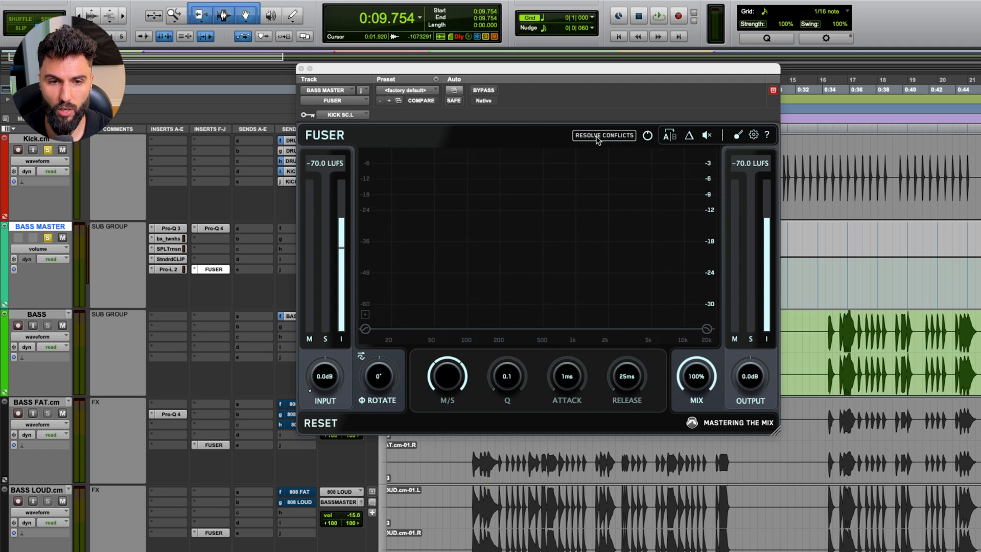
click(596, 137)
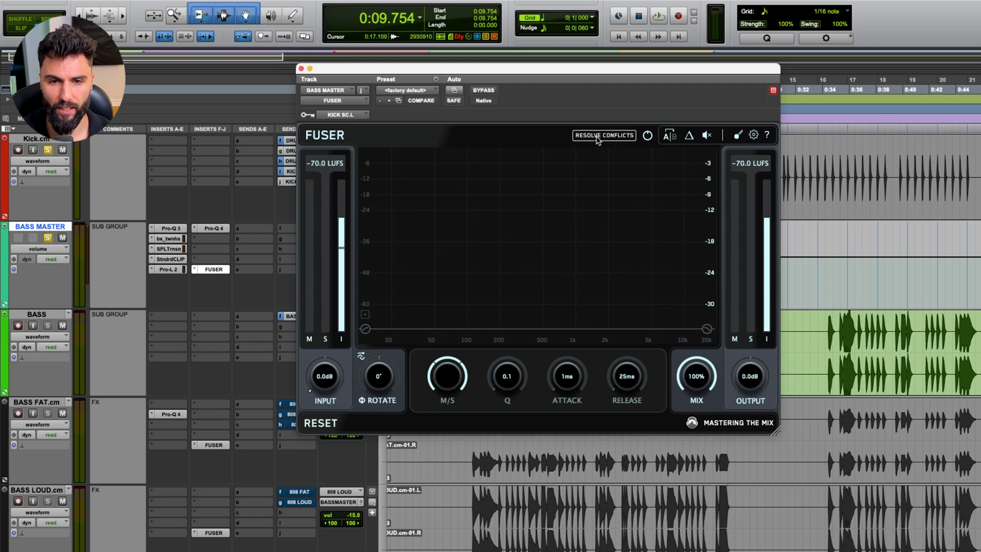
key(space)
click(588, 137)
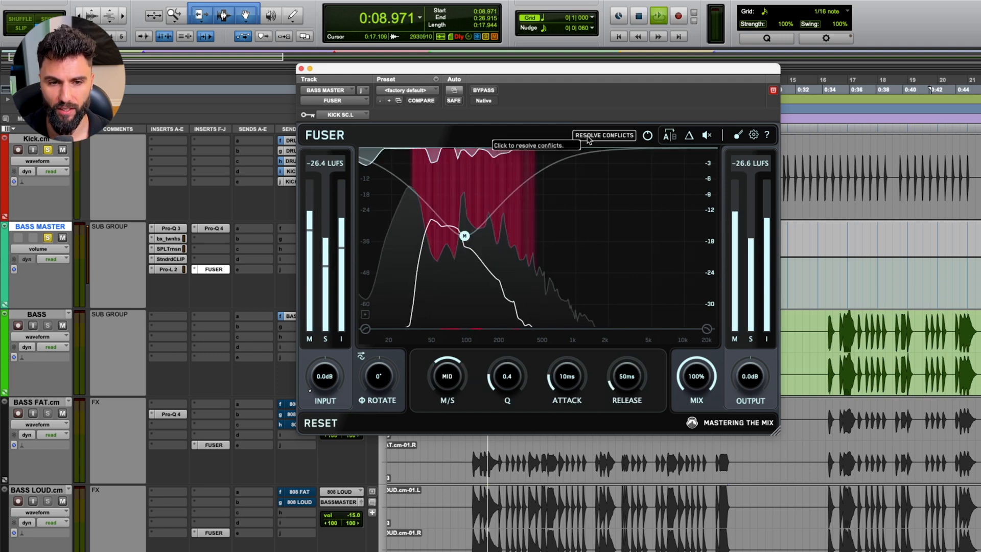
key(space)
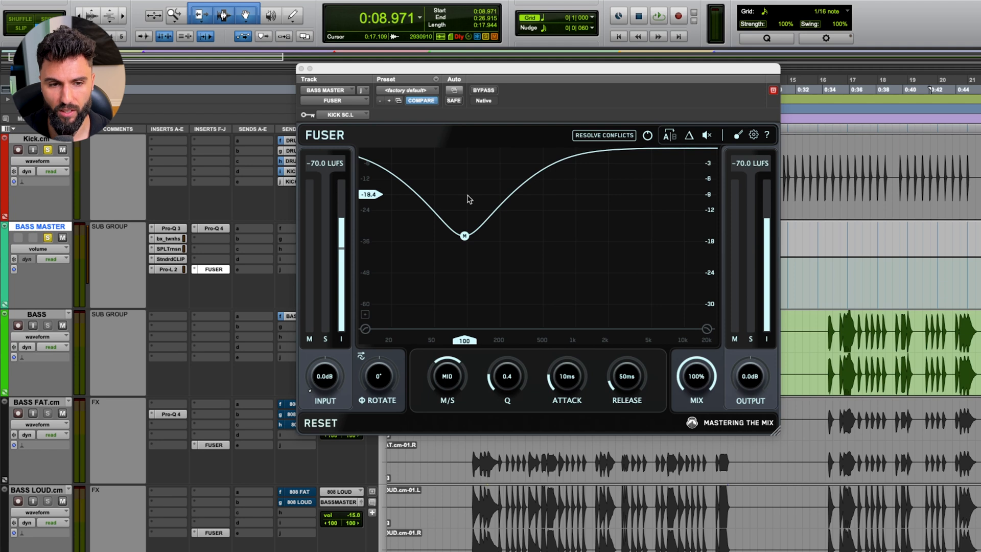
- Play back the section and compare the bass with FUSER bypassed and active
key(space)
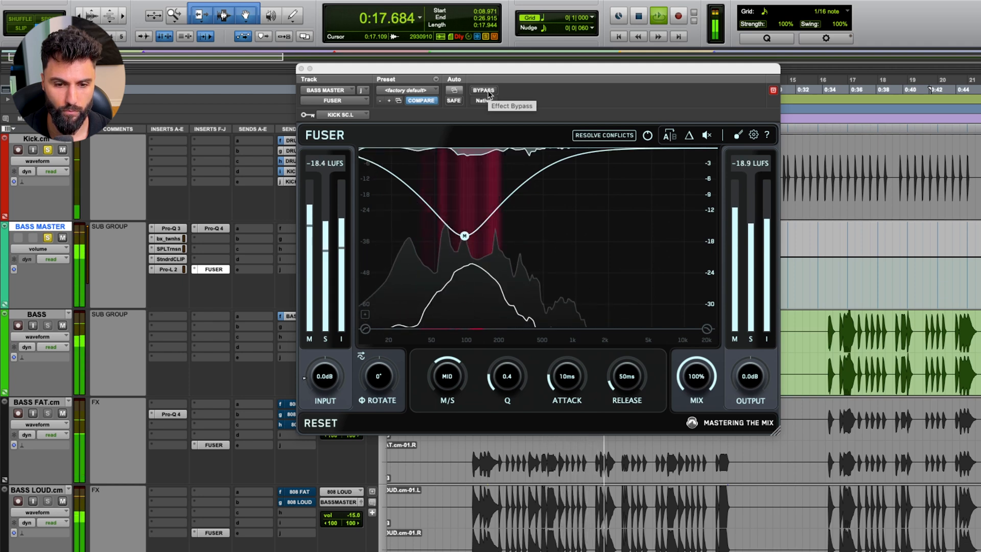
click(484, 90)
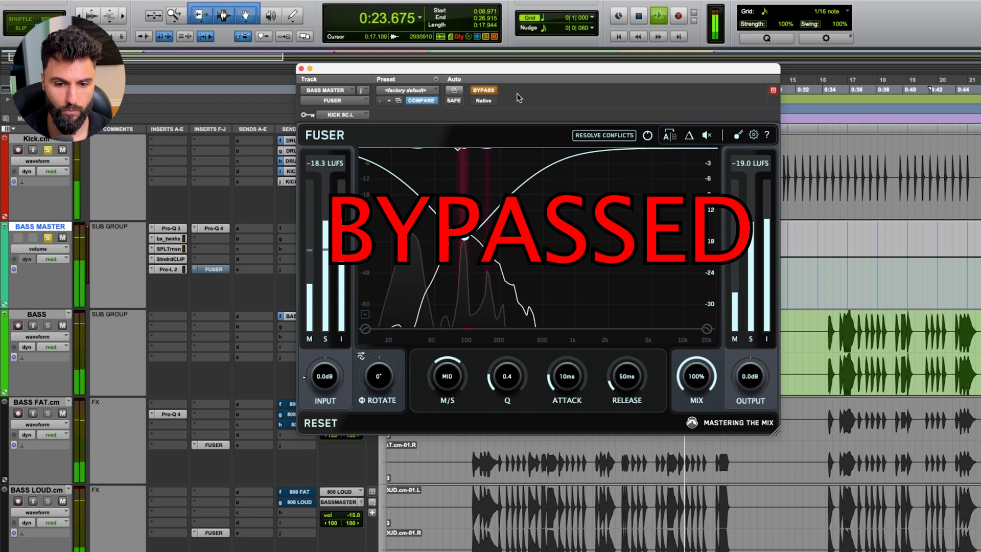
click(483, 90)
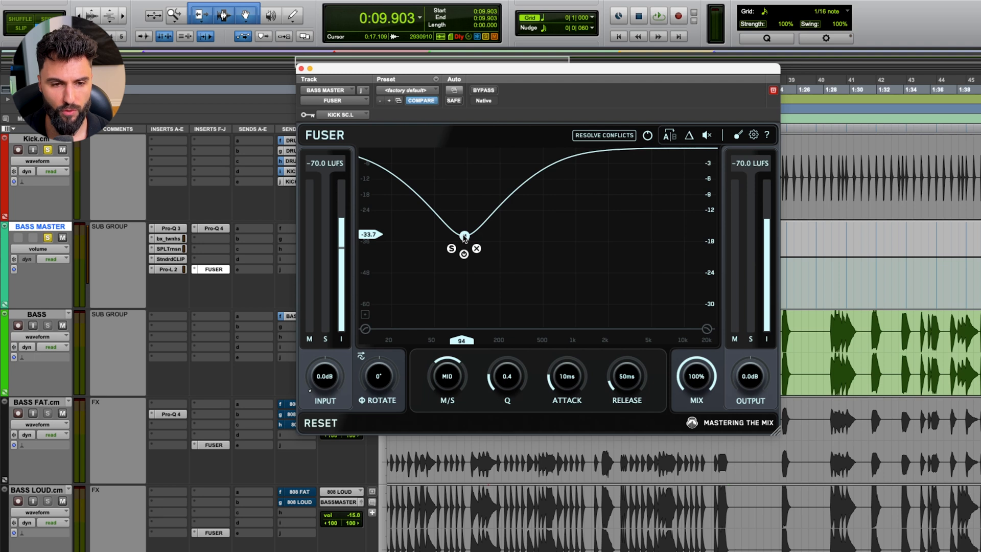
- Try shaping FUSER's bands by hand, moving the low band to about 111 Hz and -15.3 dB and changing its Q
drag(465, 236, 472, 189)
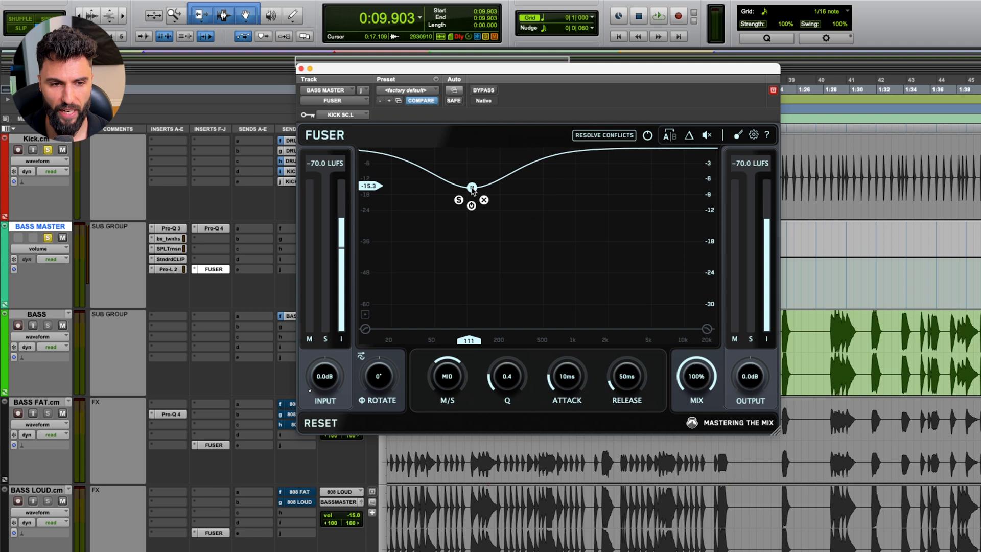
drag(512, 377, 512, 352)
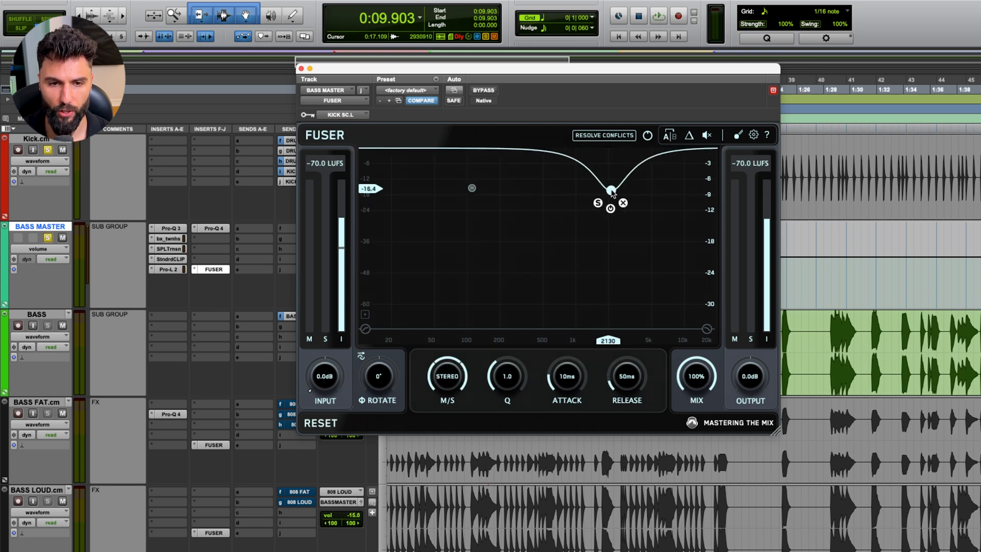
drag(550, 203, 568, 238)
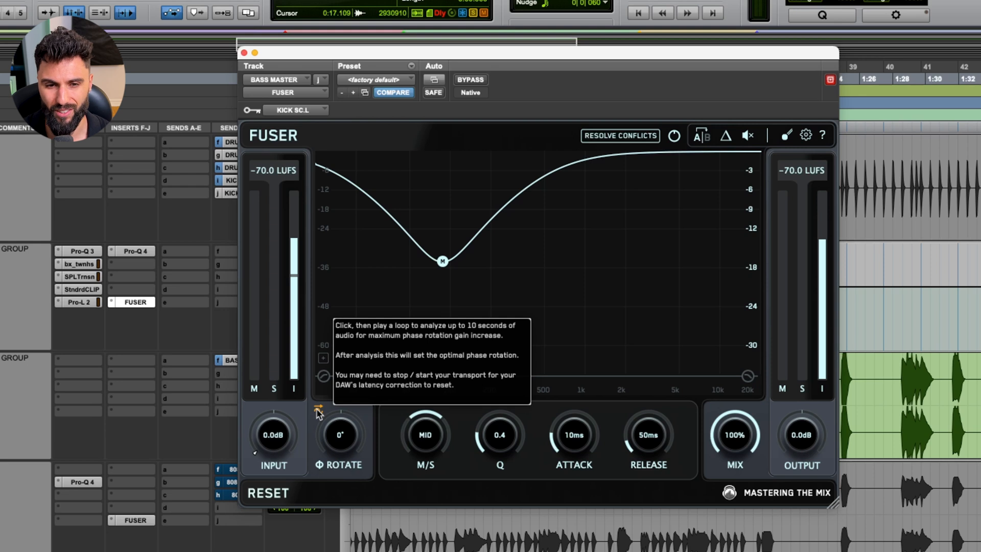
- Run FUSER's phase rotation analysis on the bass during playback and compare the result with the plug-in bypassed
click(318, 410)
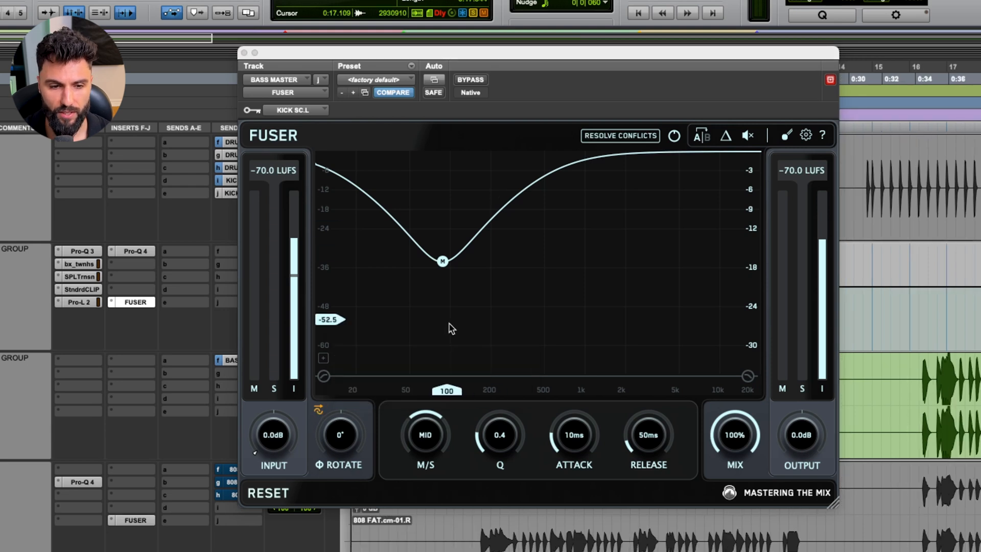
key(space)
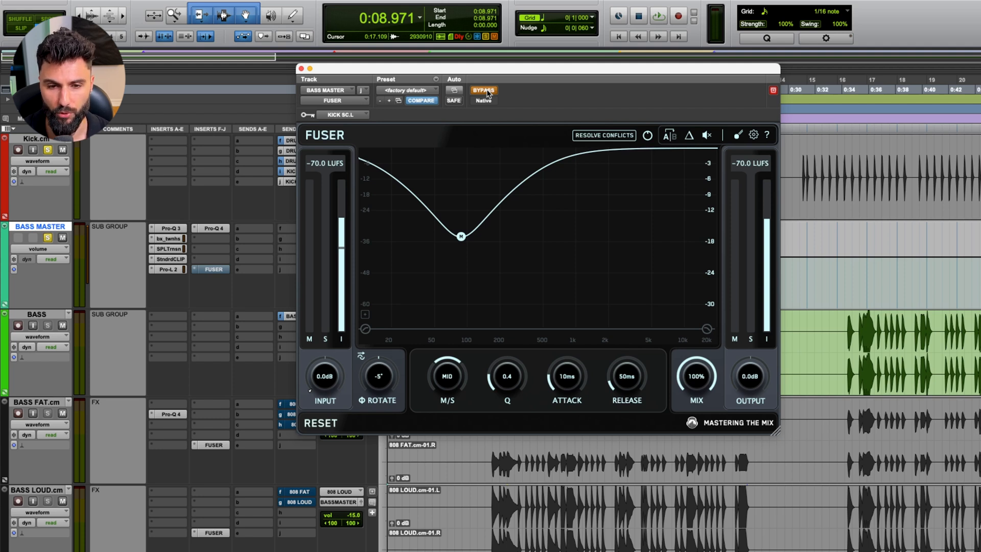
key(space)
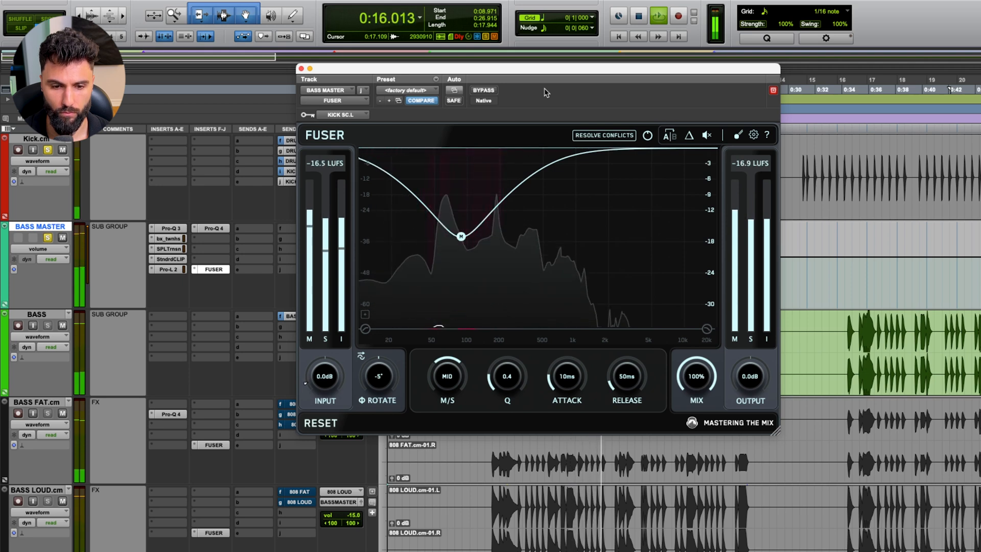
click(476, 89)
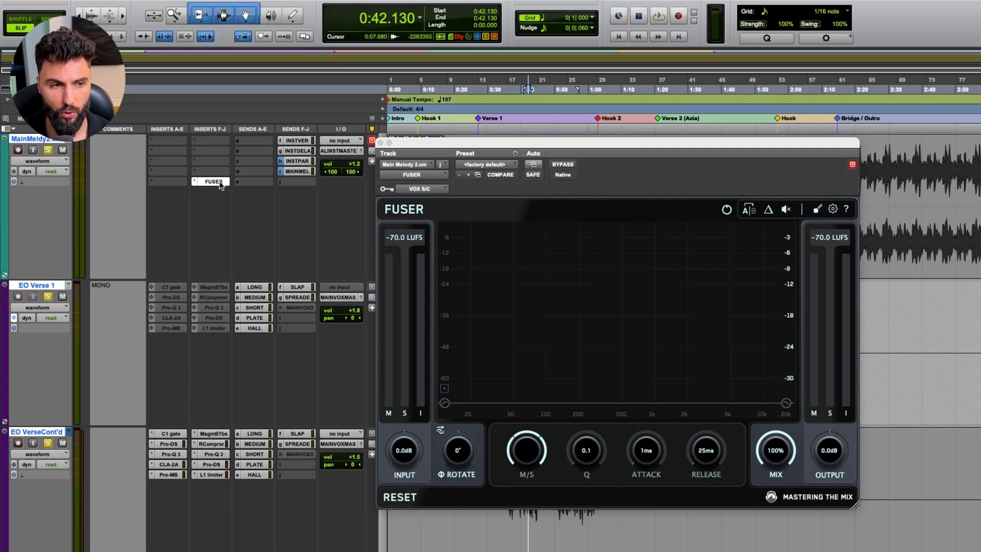
- Play the Main Melody track from about 0:30 and have its FUSER resolve the conflicts with the VOX S/C vocal sidechain
click(220, 182)
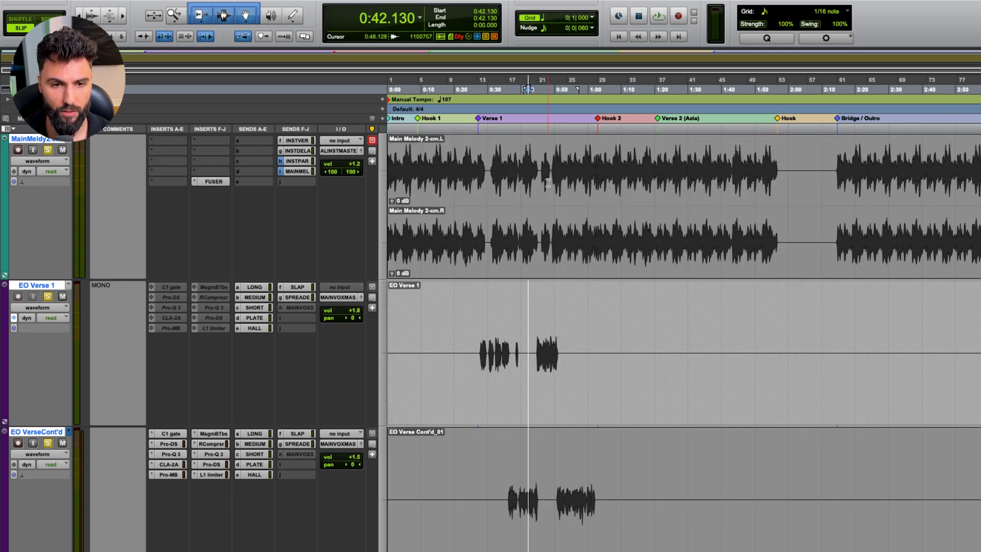
drag(488, 174, 778, 157)
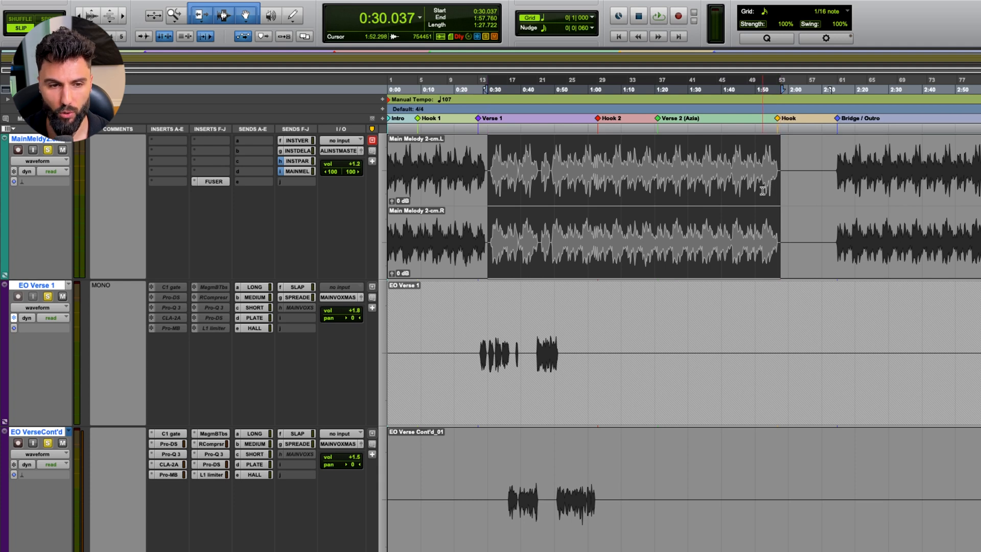
click(207, 182)
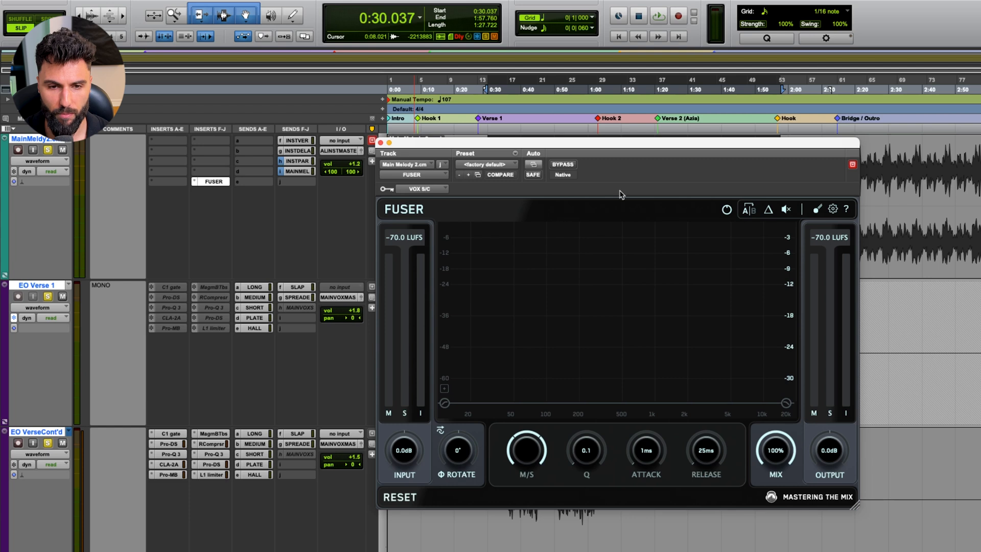
key(space)
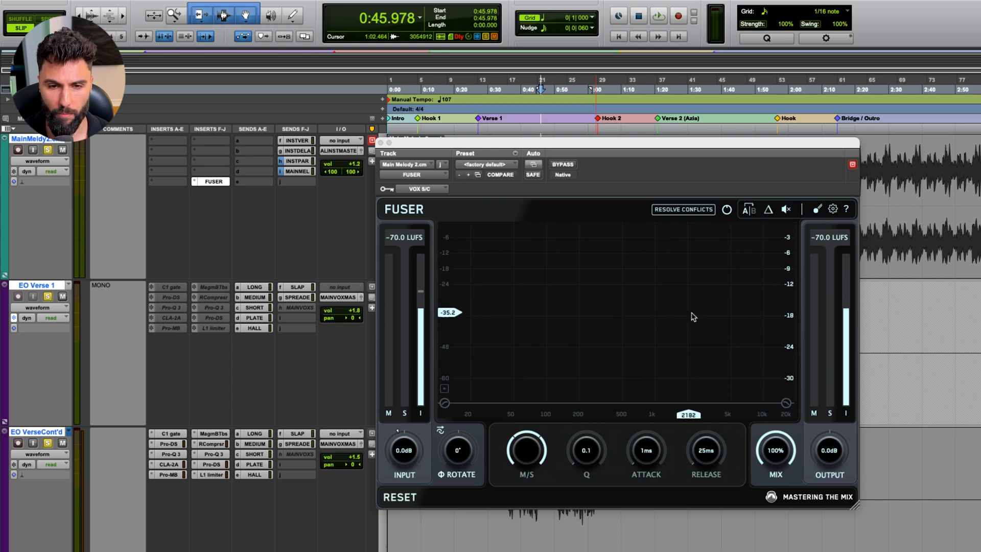
click(679, 213)
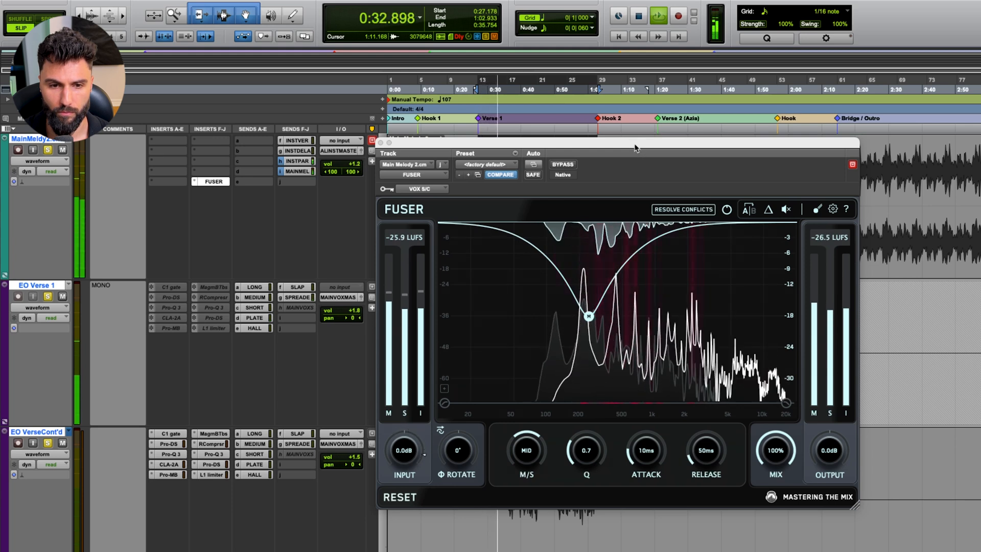
- Compare the Main Melody with FUSER bypassed and active over Verse 1, and stop playback
click(563, 164)
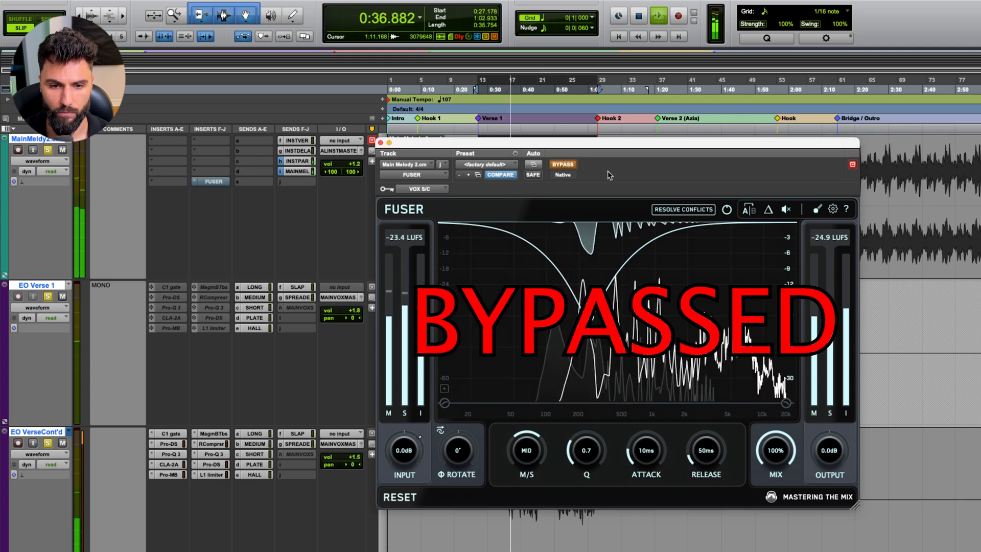
click(565, 166)
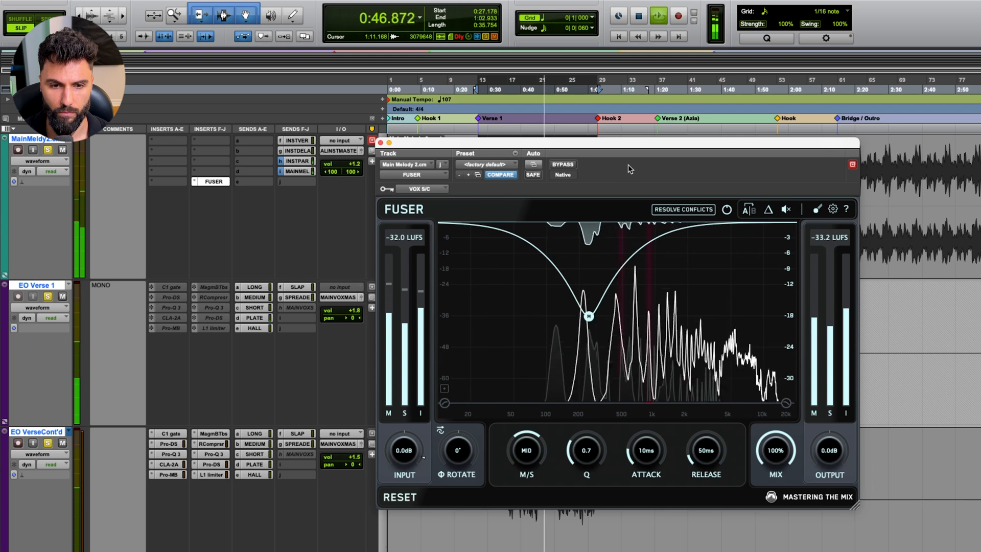
click(563, 165)
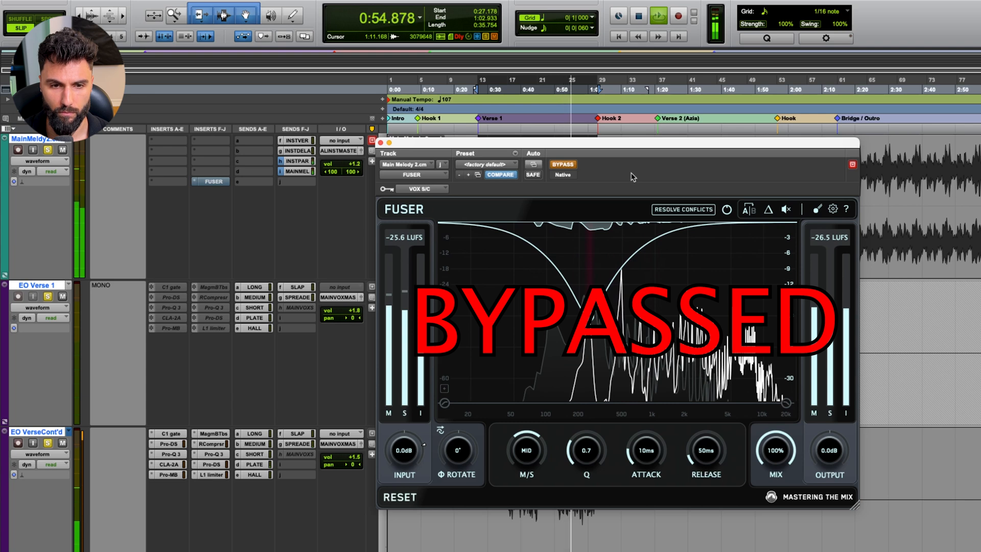
click(564, 164)
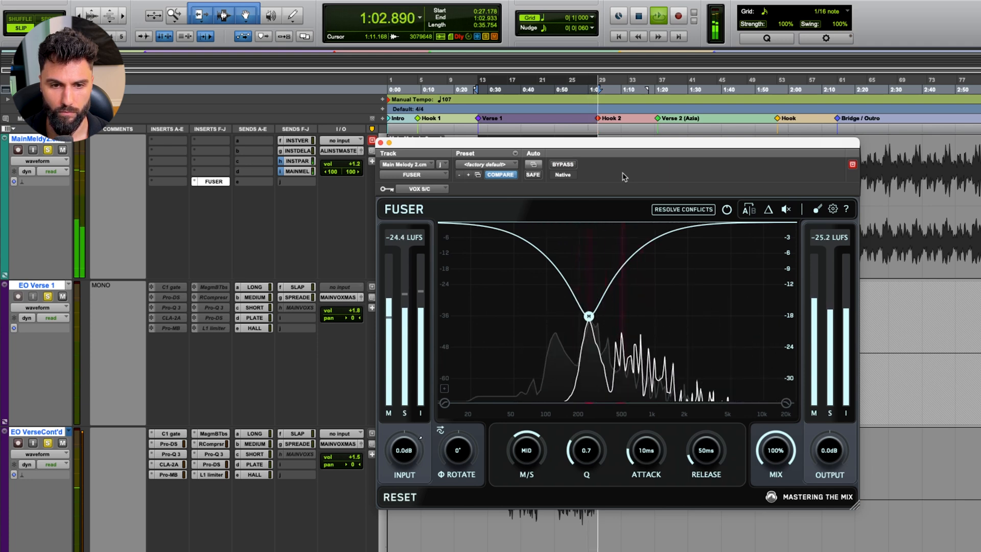
key(space)
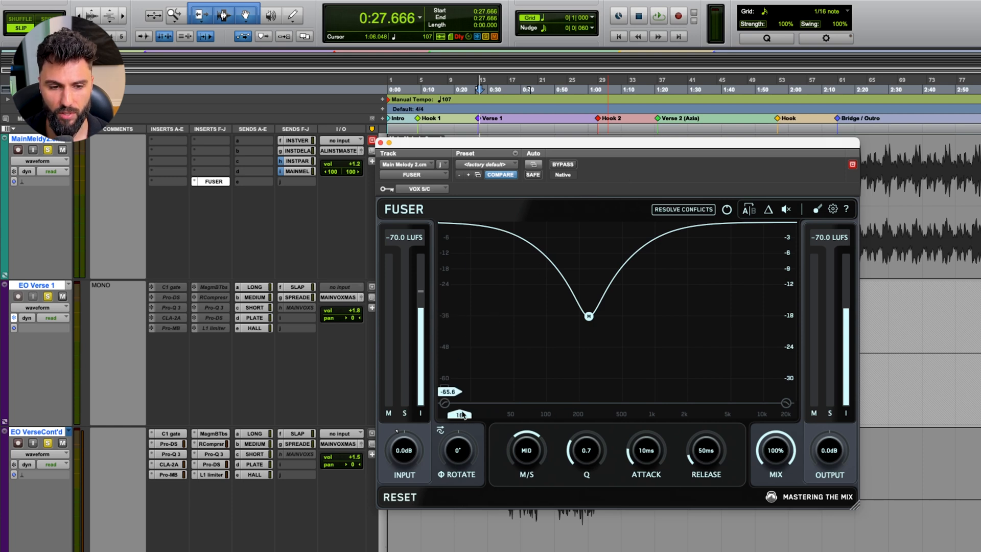
- Run FUSER's phase rotation analysis on the Main Melody against the vocal while the verse plays
click(440, 431)
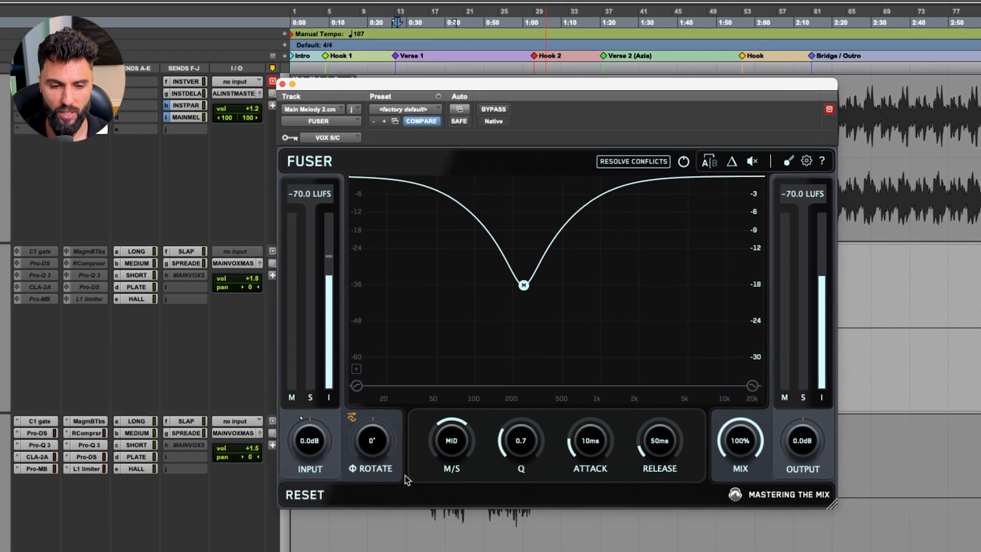
key(space)
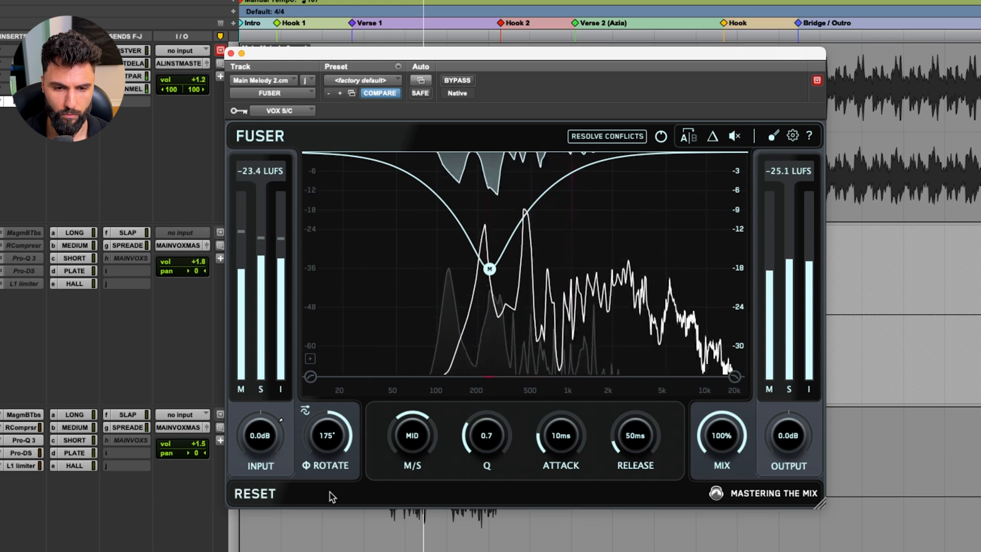
key(space)
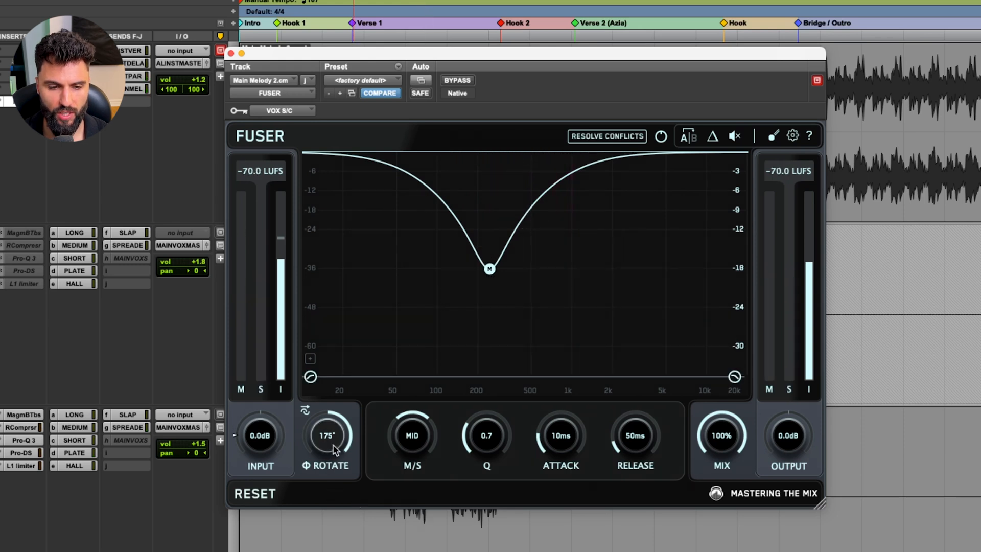